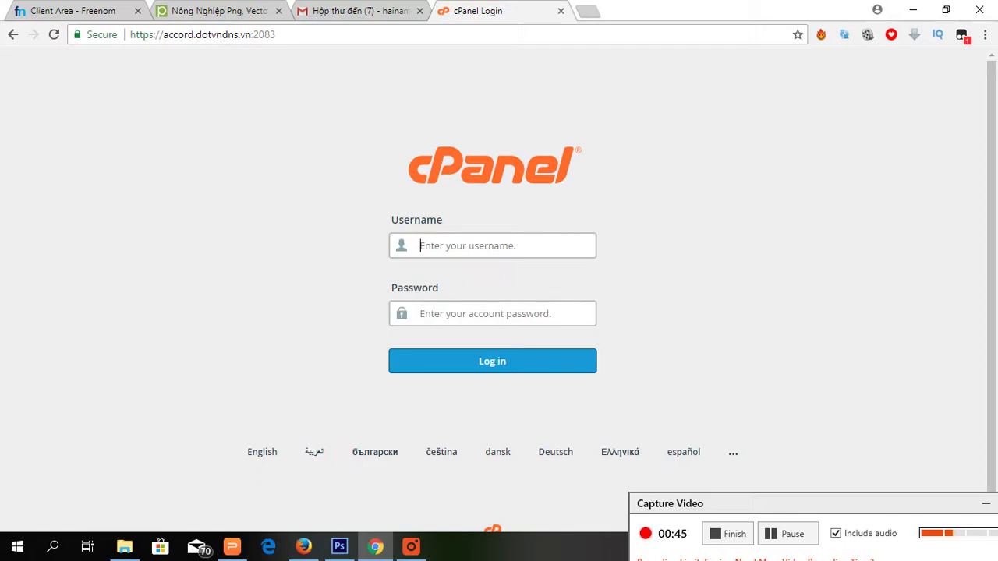
Go to the pharmacyvn.com cPanel address and log in to the hosting account.
left_click(237, 34)
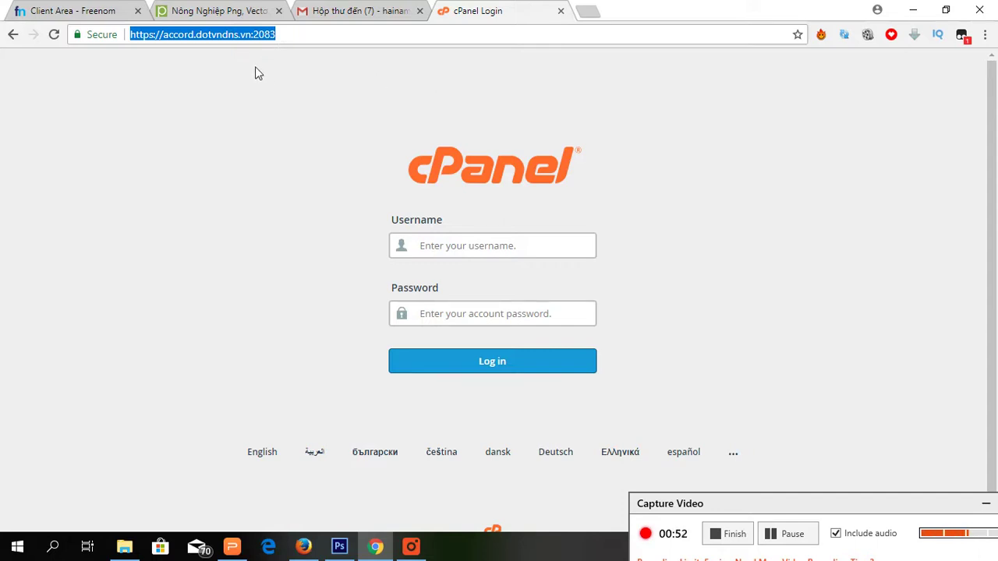
type("pha")
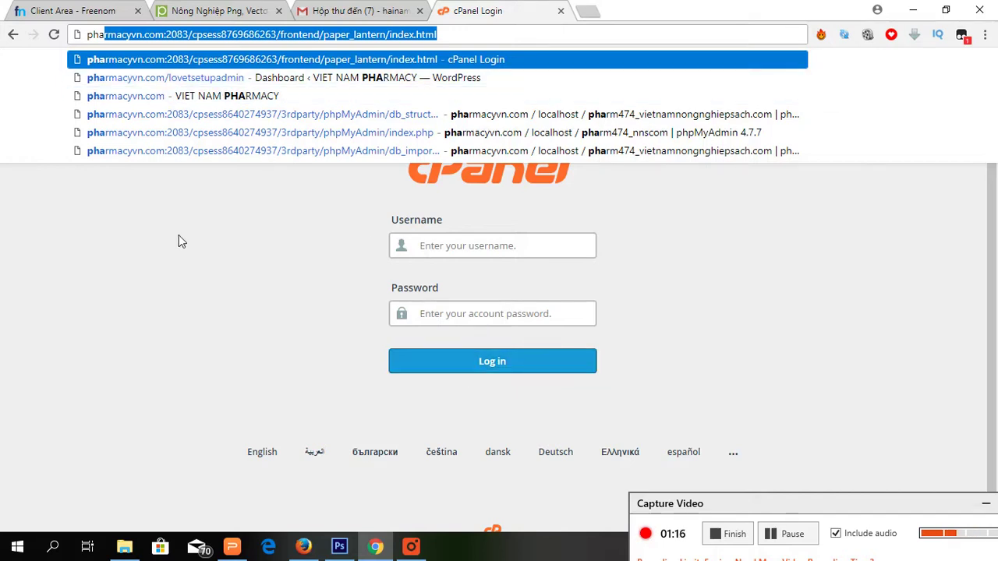
key("Return")
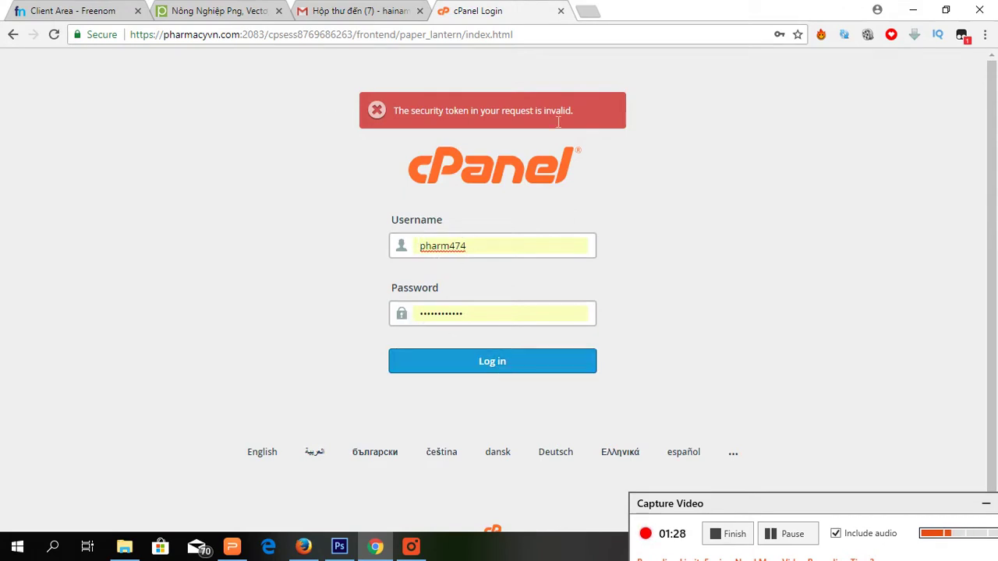
left_click(544, 370)
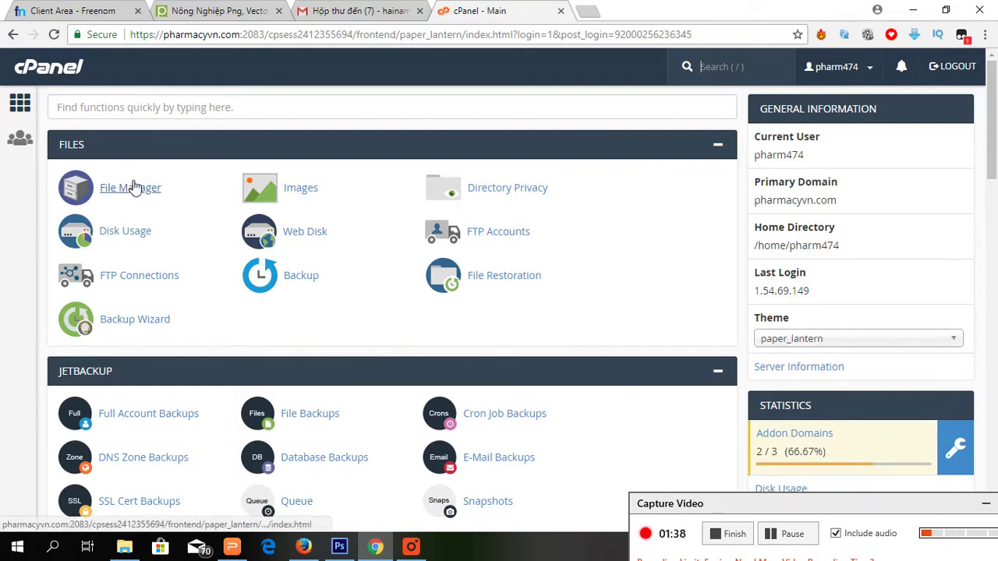
Open the Addon Domains page from the cPanel home page's Statistics panel.
scroll(278, 213, "down", 2)
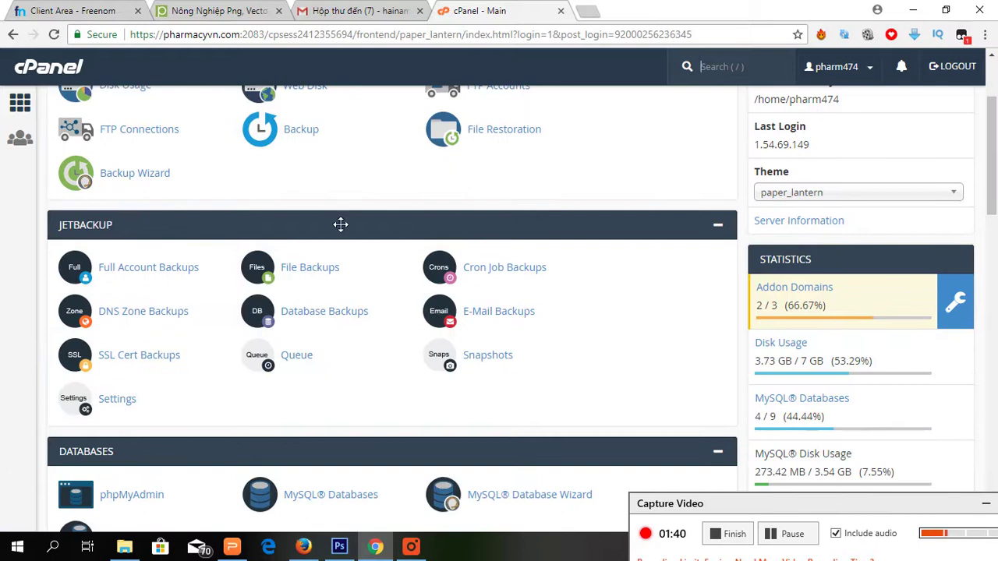
scroll(341, 224, "up", 2)
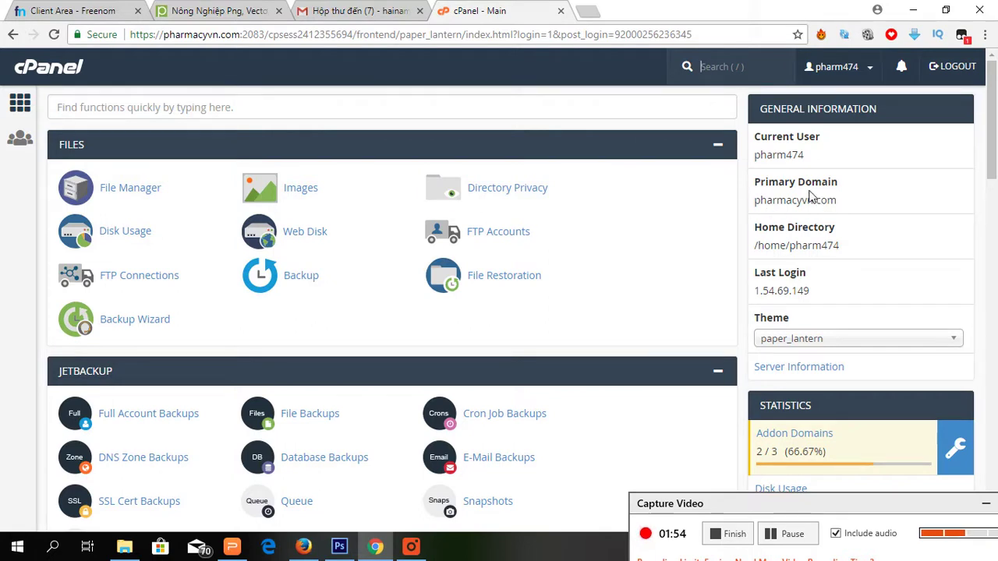
scroll(740, 219, "down", 1)
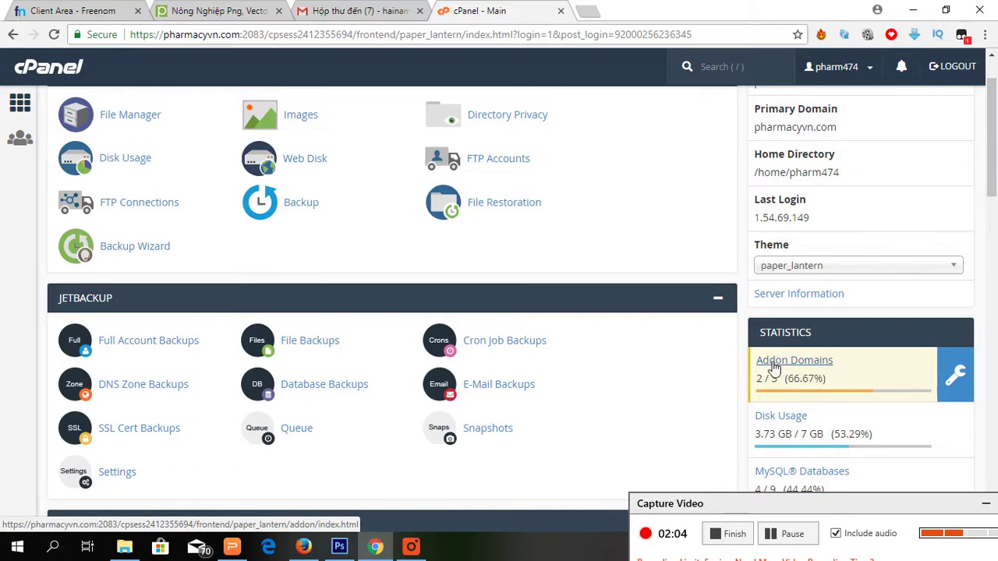
left_click(812, 366)
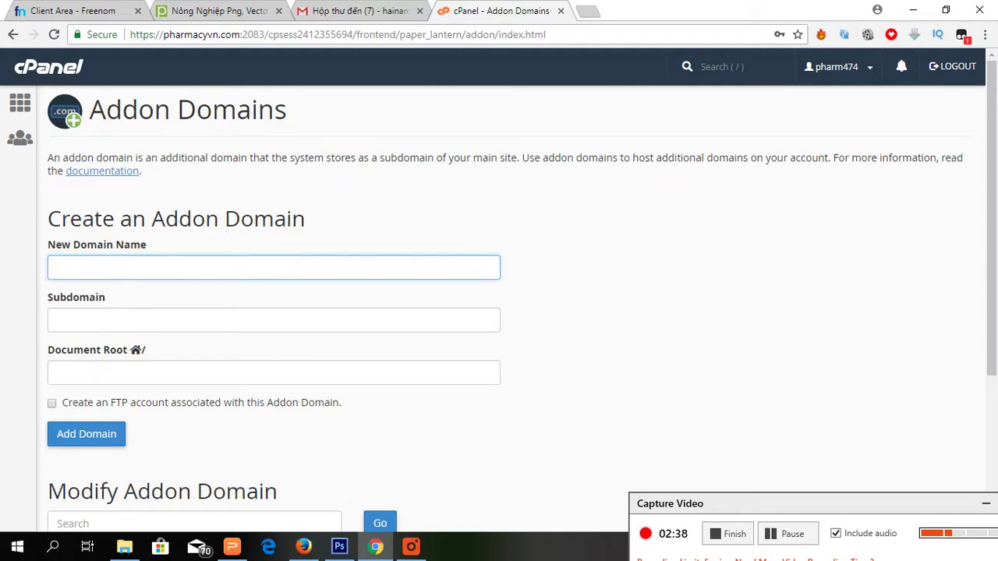
Copy thuthuattinhoc.tk from Freenom as the new domain, auto-fill subdomain thuthuattinhoc, and enable an FTP account.
left_click(76, 13)
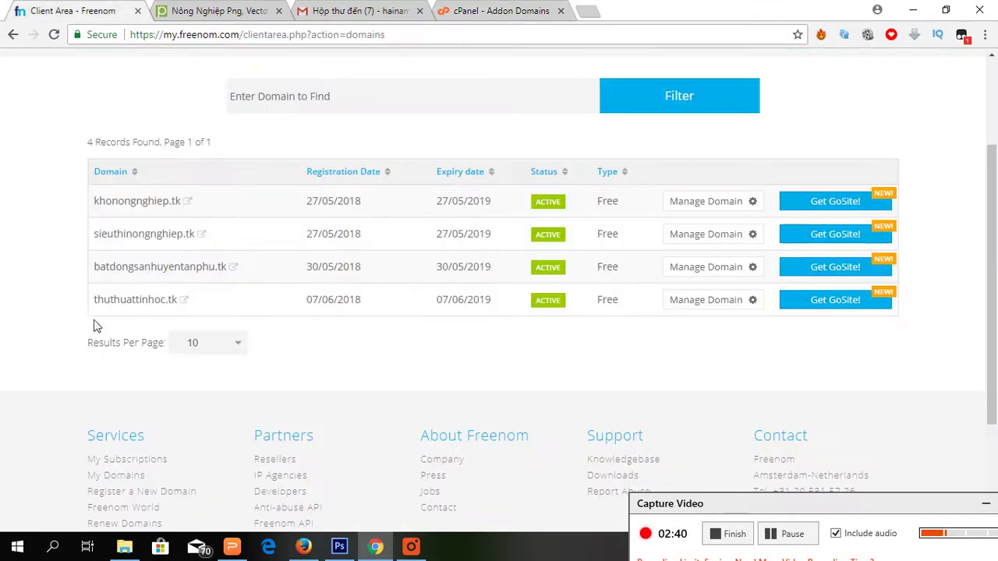
left_click_drag(93, 310, 178, 319)
key("ctrl+c")
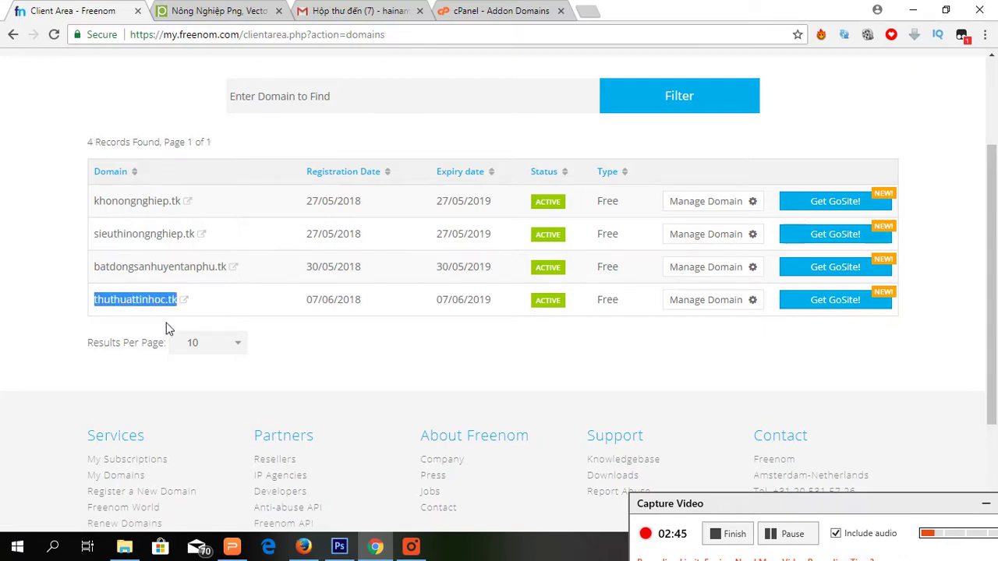
left_click(479, 13)
key("ctrl+v")
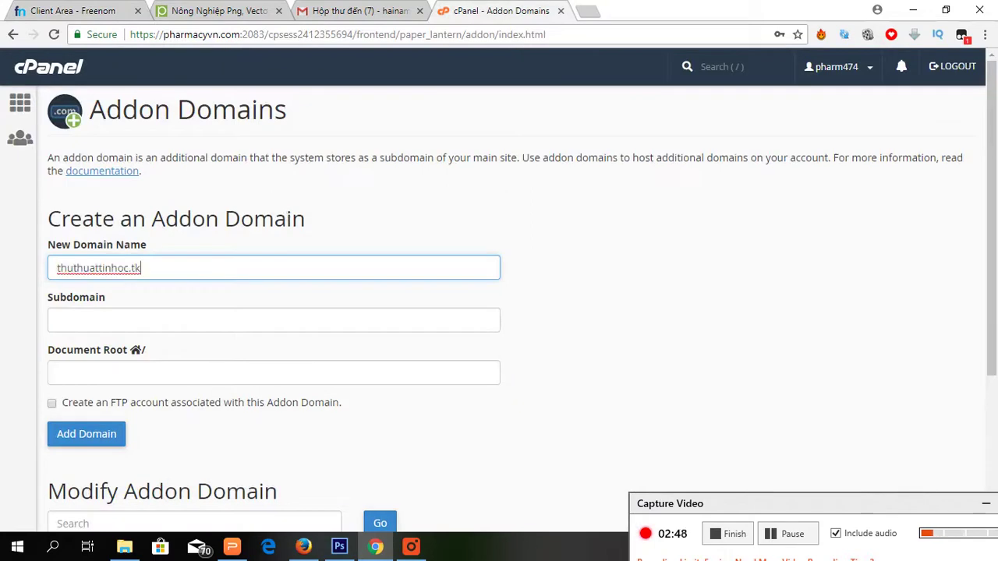
left_click(130, 321)
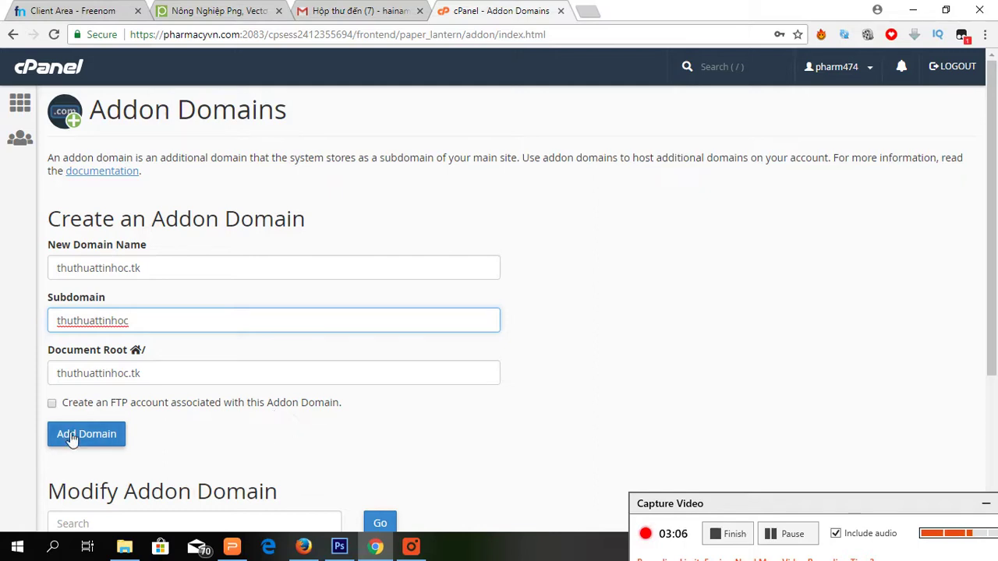
left_click(52, 404)
Enter and confirm the FTP account password until it is rated Strong.
scroll(278, 383, "down", 2)
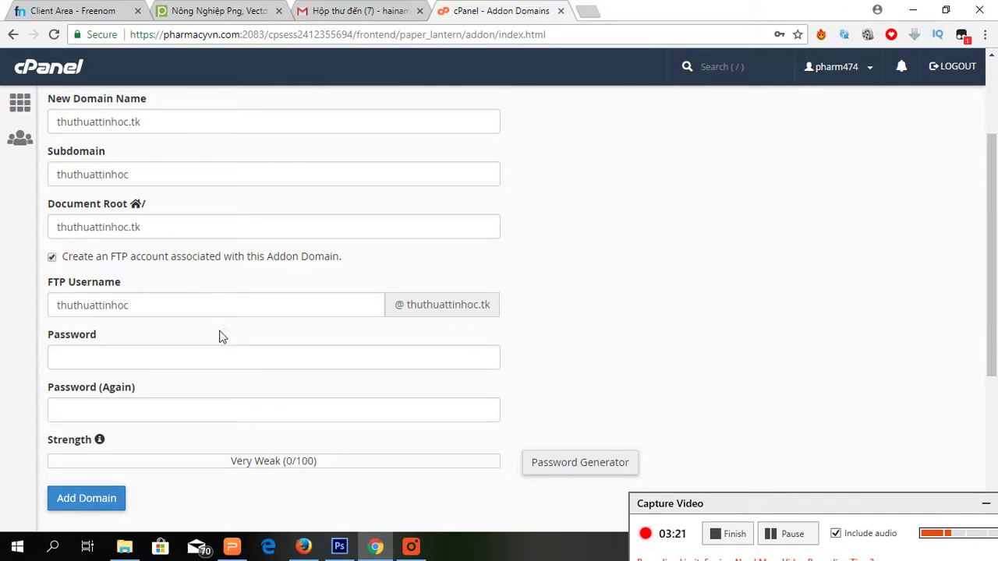
left_click(57, 357)
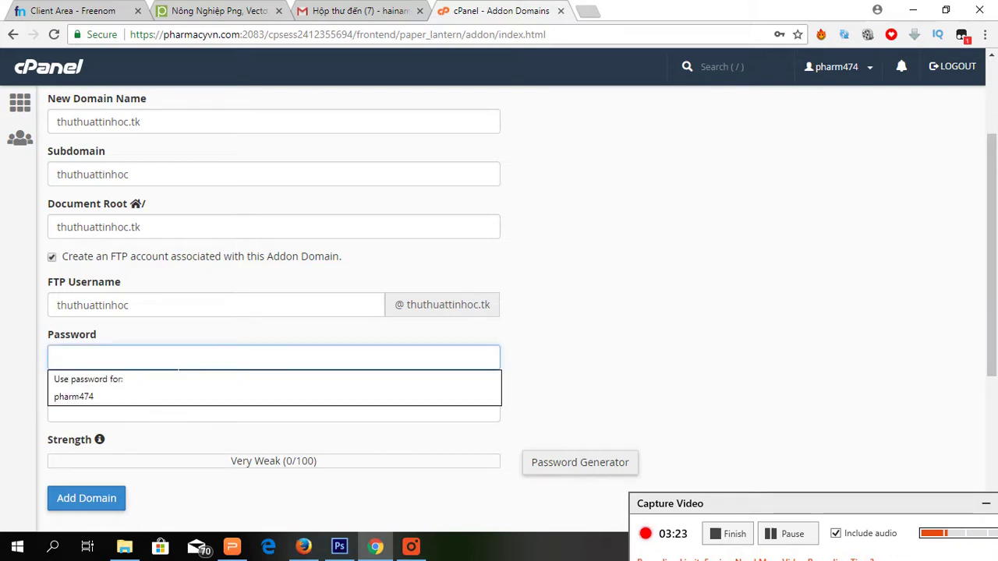
type("a")
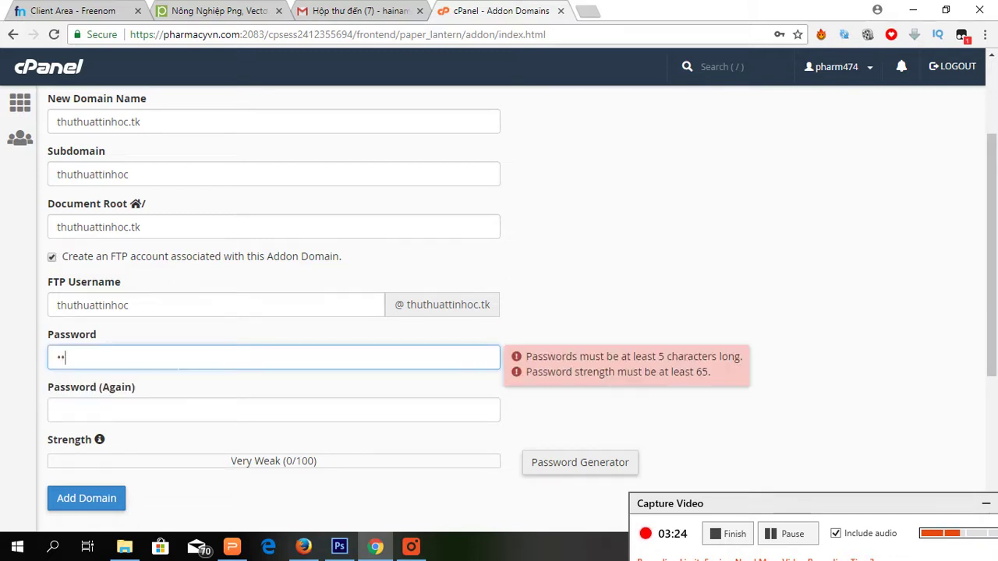
type("1234567")
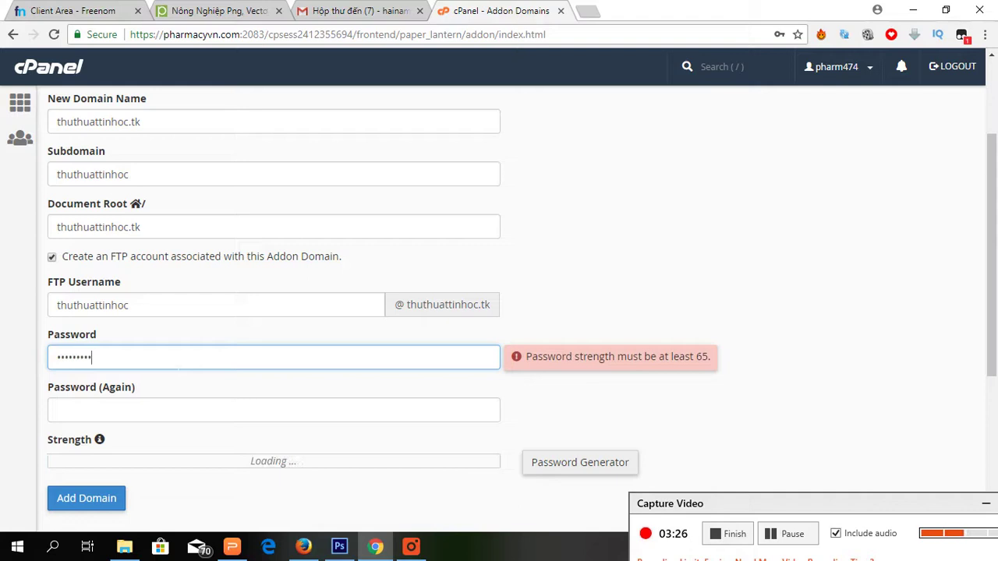
type("89")
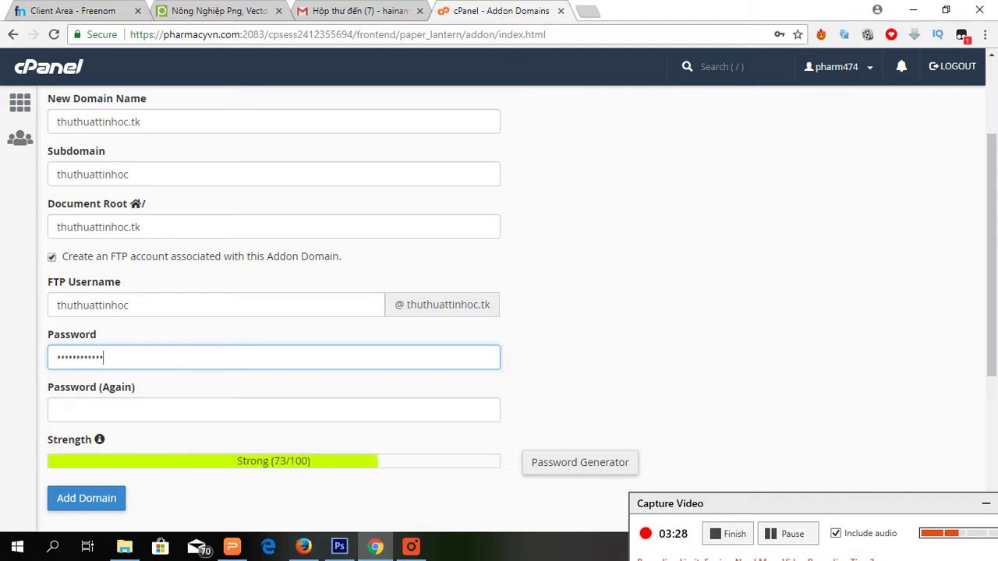
left_click(273, 409)
type("12345")
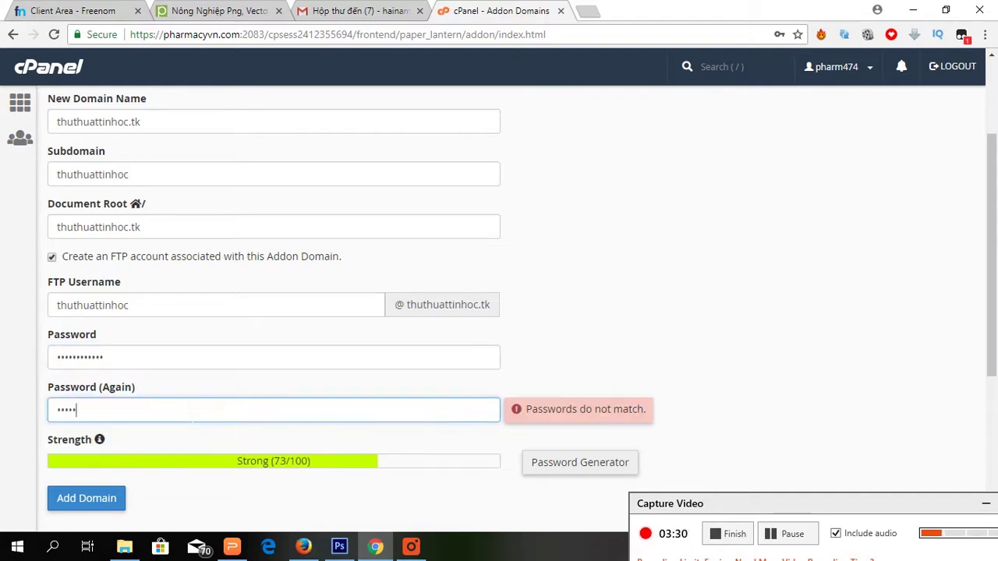
type("6789abc")
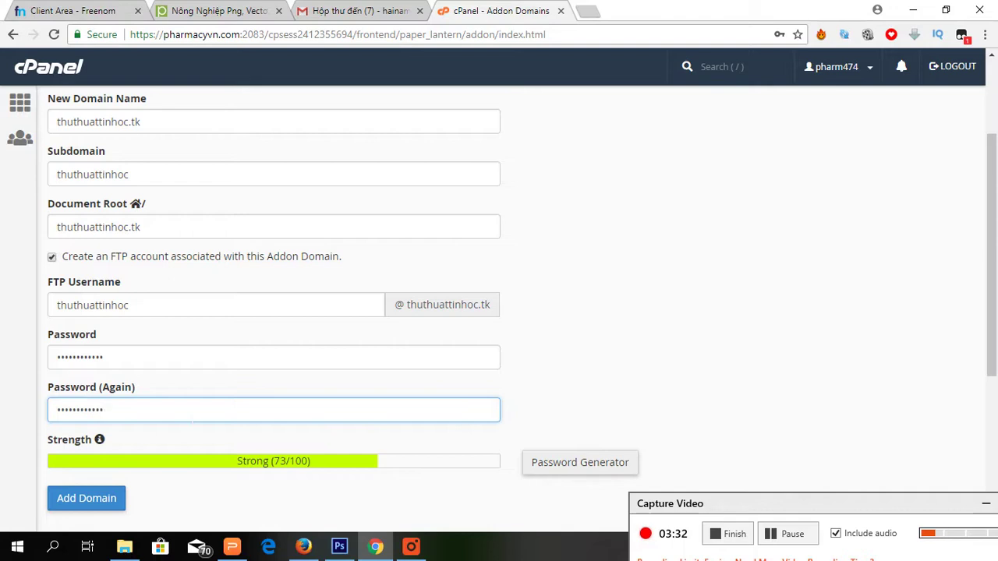
scroll(499, 312, "down", 2)
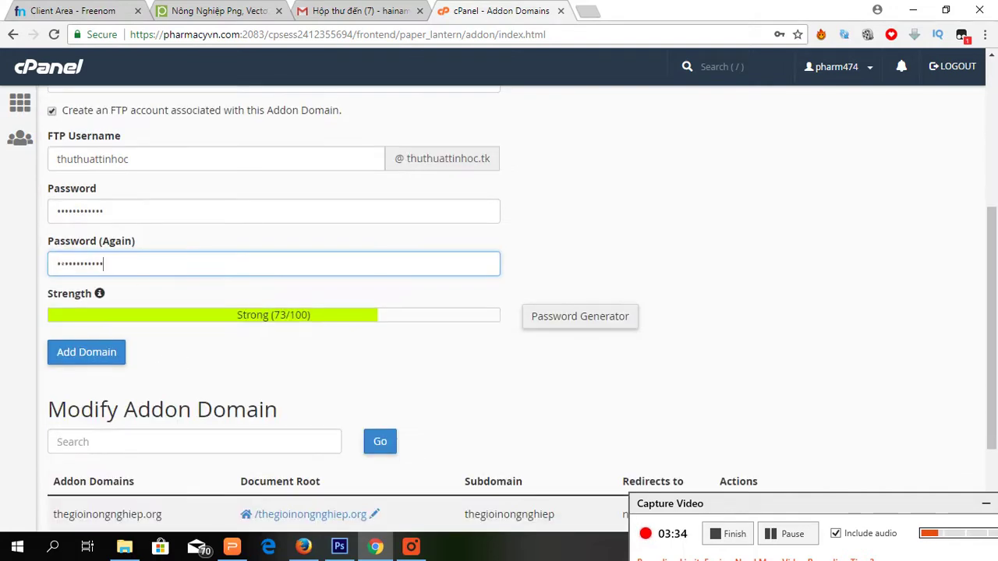
Add the thuthuattinhoc.tk addon domain with its FTP account and return to the domains list.
left_click(86, 352)
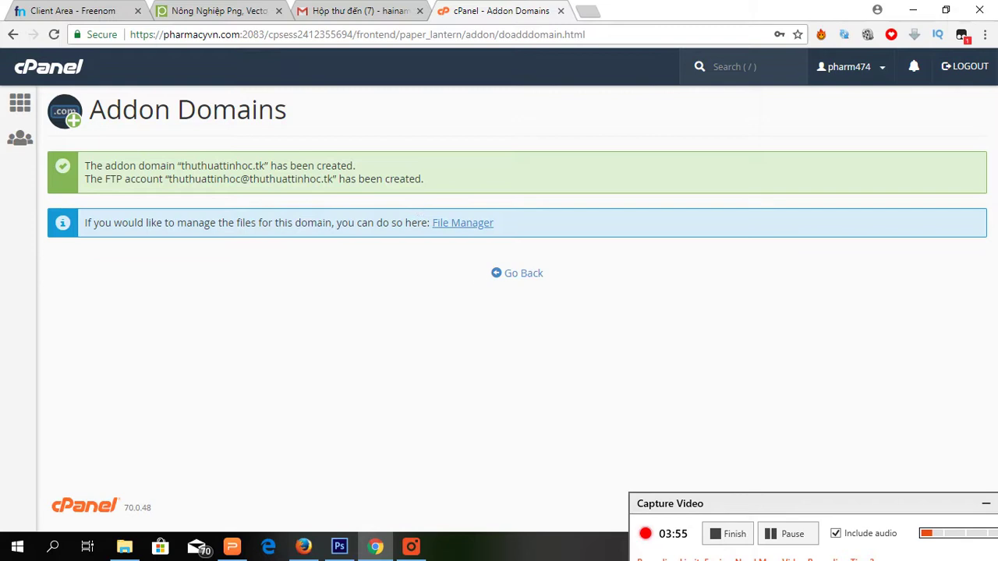
left_click(530, 275)
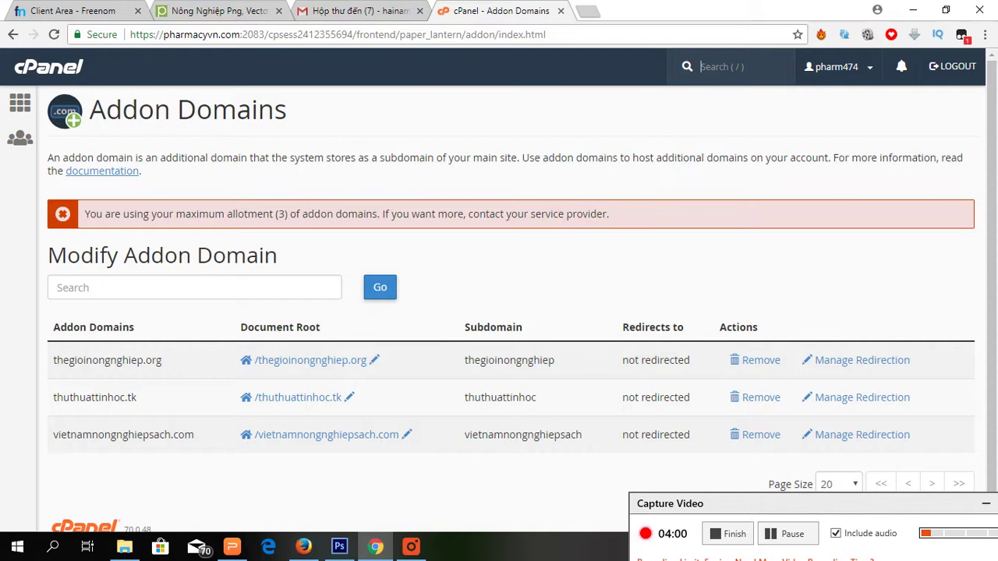
Open File Manager and browse the thuthuattinhoc.tk folder holding cgi-bin and .ftpquota.
left_click(20, 103)
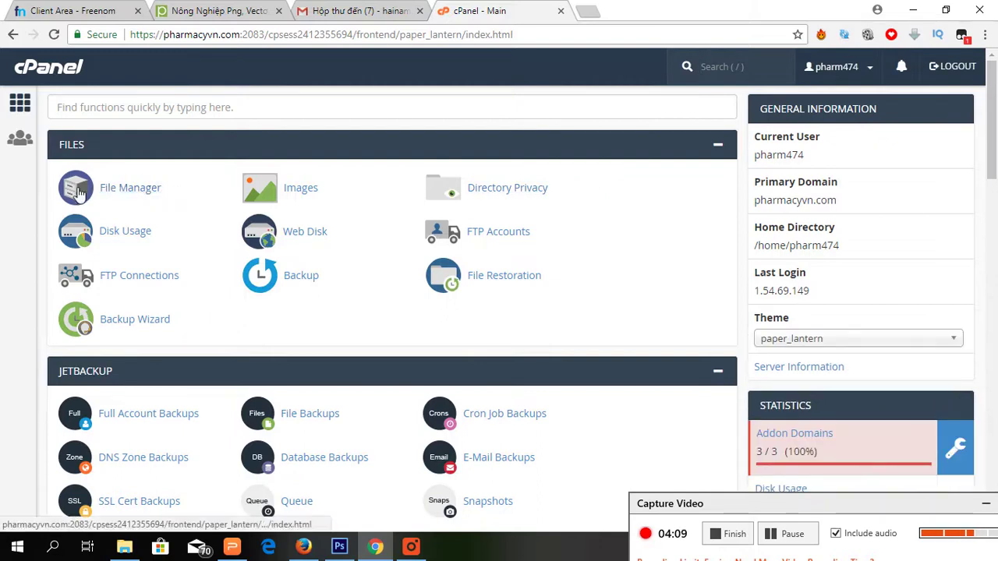
left_click(126, 193)
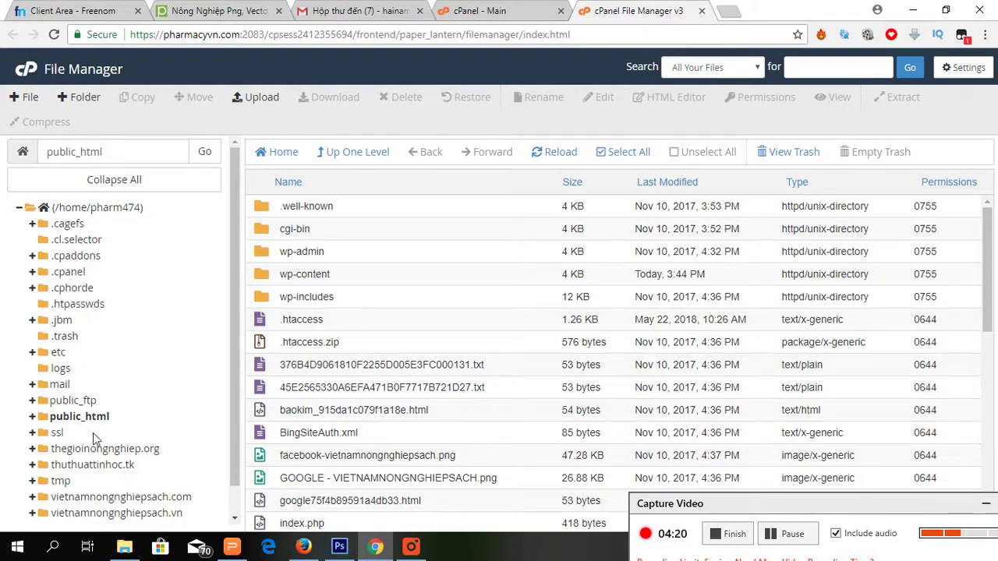
scroll(107, 473, "down", 1)
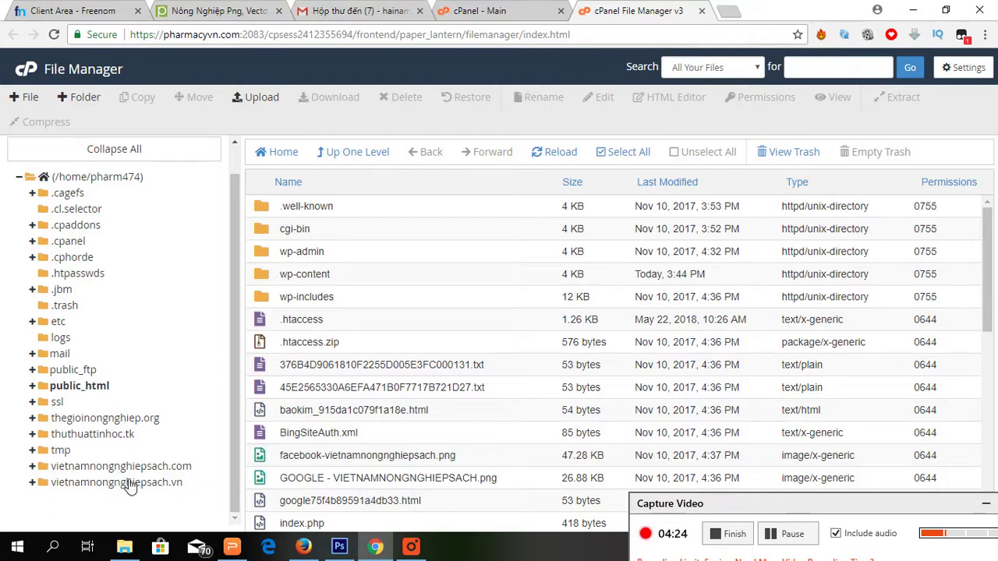
left_click(114, 437)
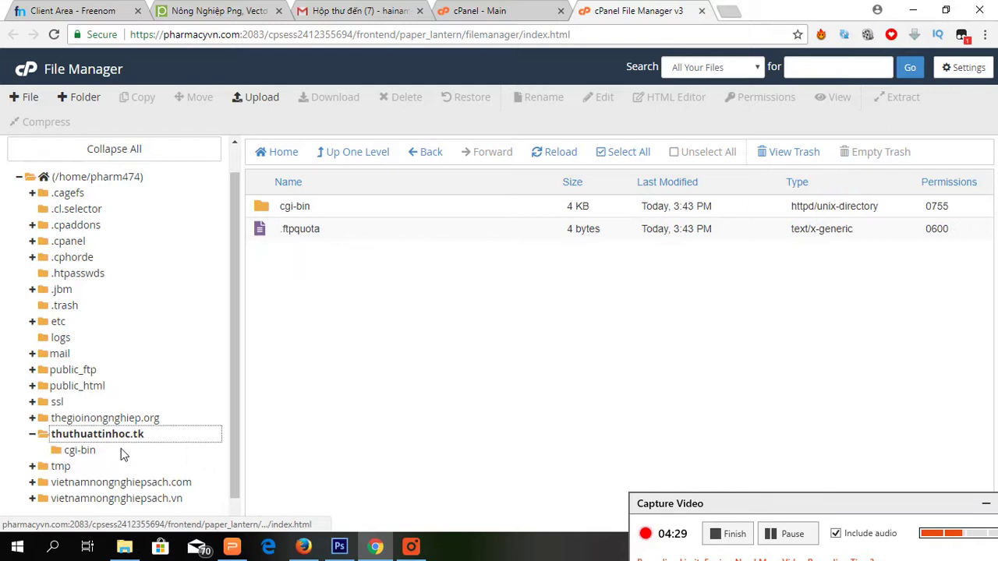